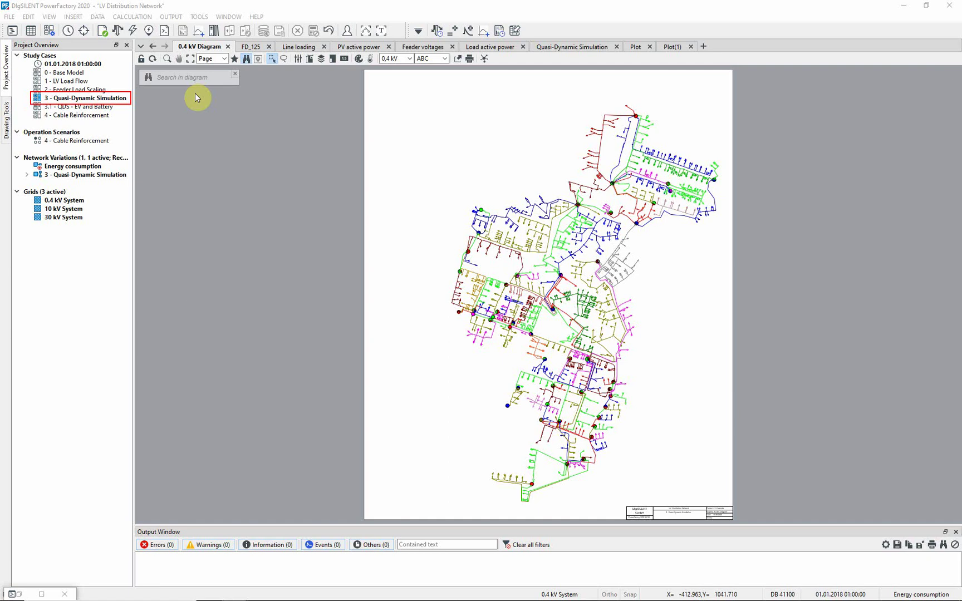
Zoom into the upper 0.4 kV network area, then switch to the FD_125 feeder diagram with bus ND_0176.
{"action": "left_click", "coordinate": [167, 58]}
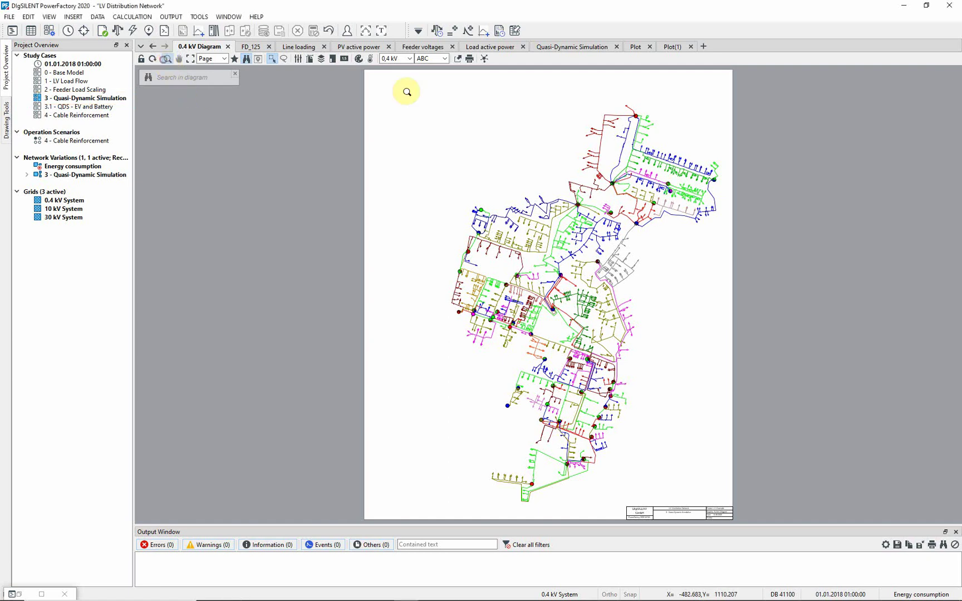
{"action": "left_click_drag", "start_coordinate": [536, 95], "coordinate": [723, 223]}
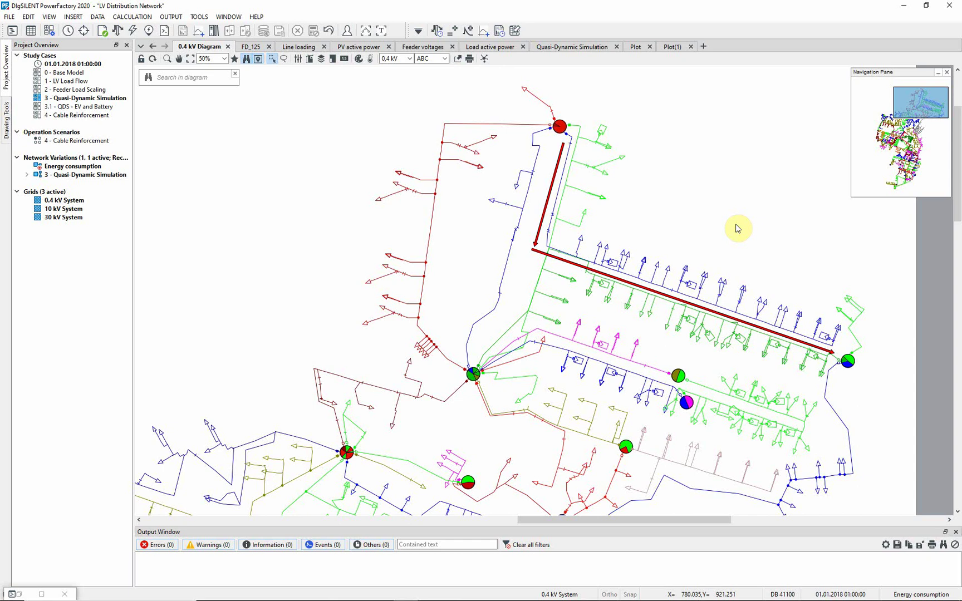
{"action": "left_click", "coordinate": [738, 228]}
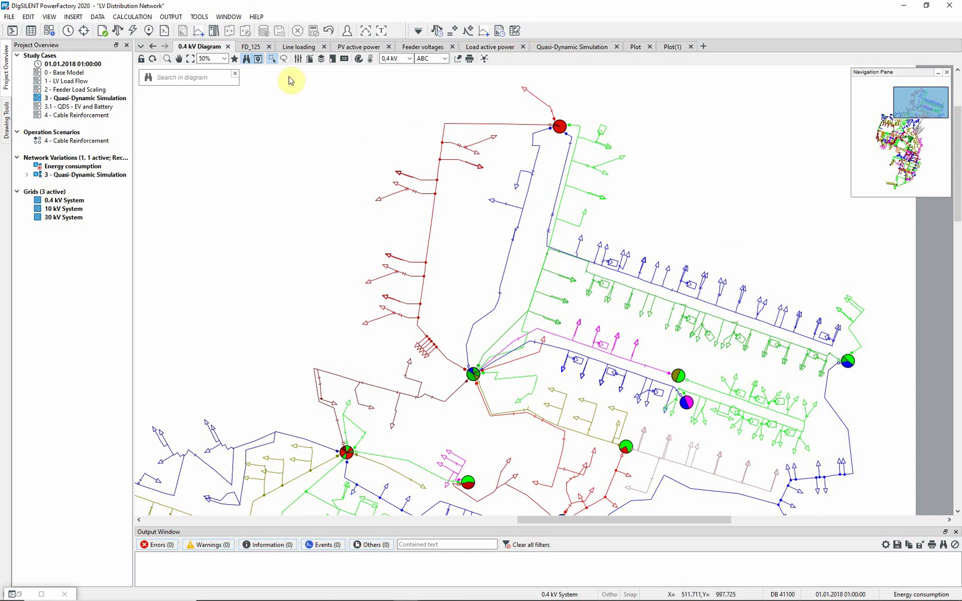
{"action": "left_click", "coordinate": [251, 47]}
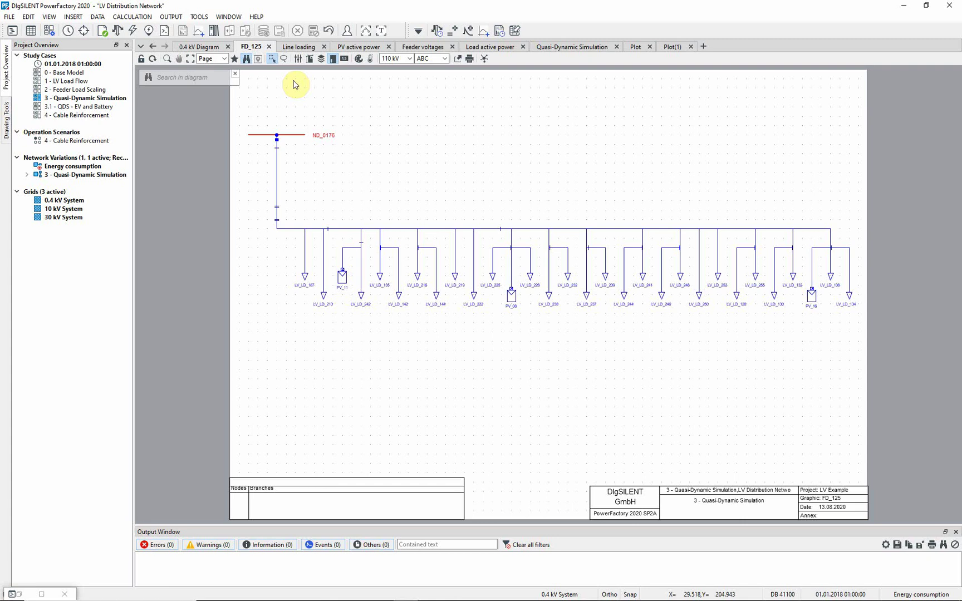
{"action": "double_click", "coordinate": [323, 295]}
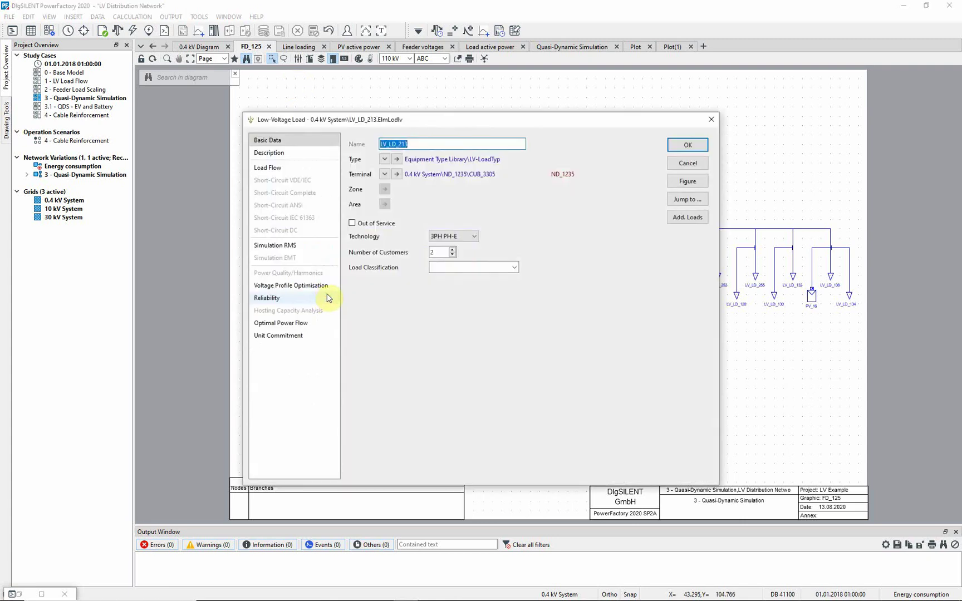
{"action": "left_click", "coordinate": [300, 166]}
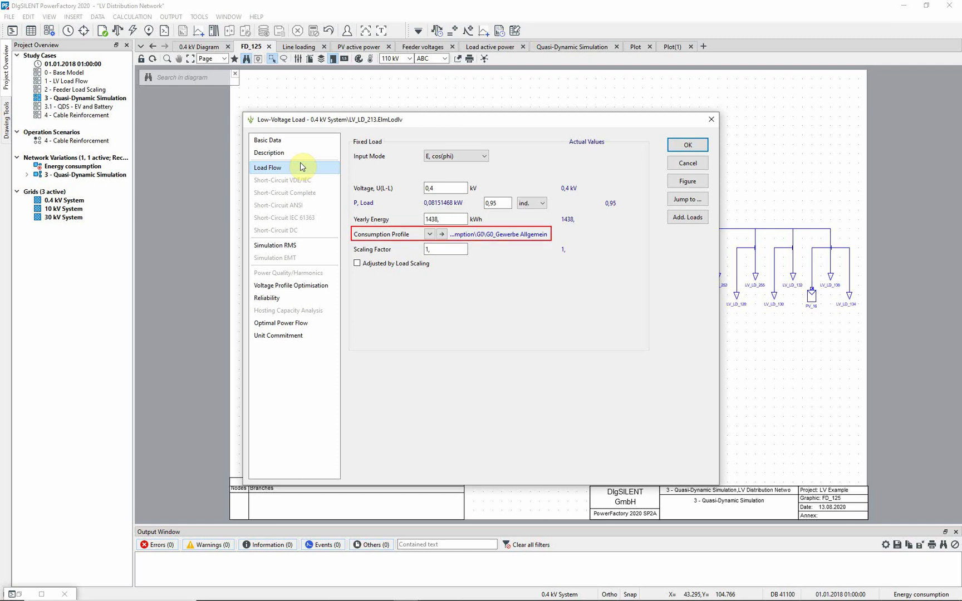
{"action": "left_click", "coordinate": [442, 234]}
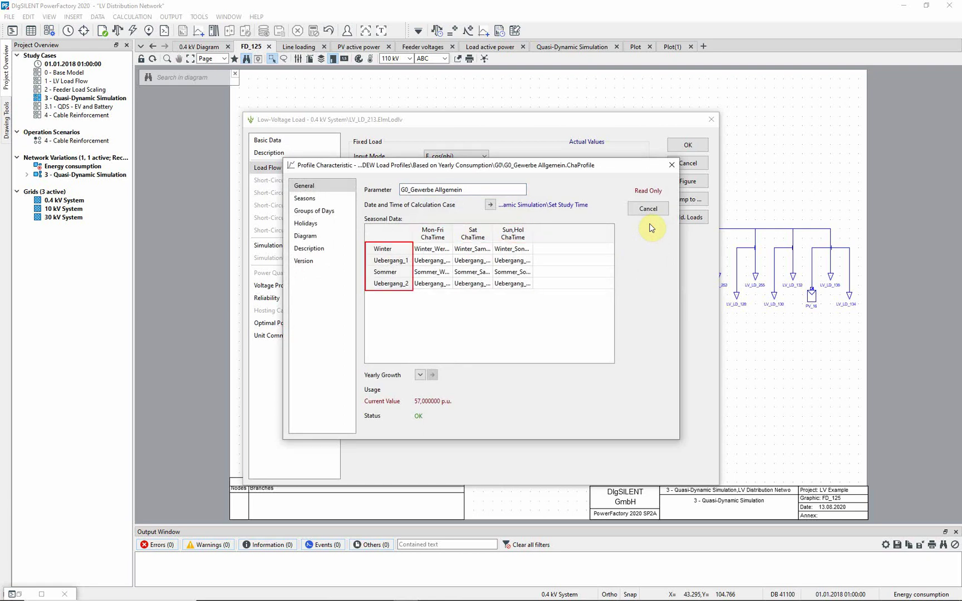
{"action": "left_click", "coordinate": [648, 209]}
{"action": "left_click", "coordinate": [671, 167]}
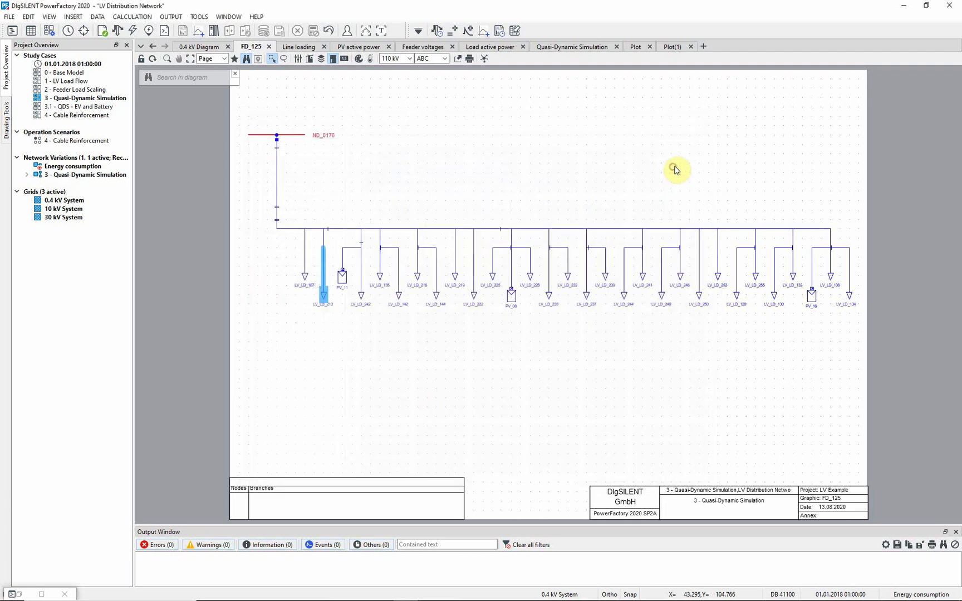
Inspect PV_08's settings (4 inverters, 63 panels, 10 kVA) without changes, then return to the 0.4 kV Diagram.
{"action": "double_click", "coordinate": [513, 297]}
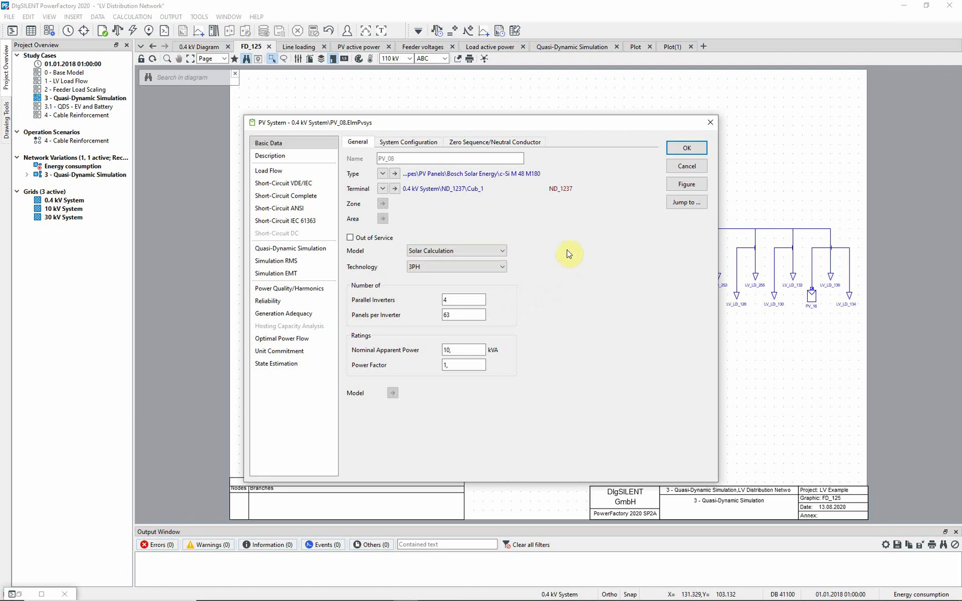
{"action": "left_click", "coordinate": [685, 167]}
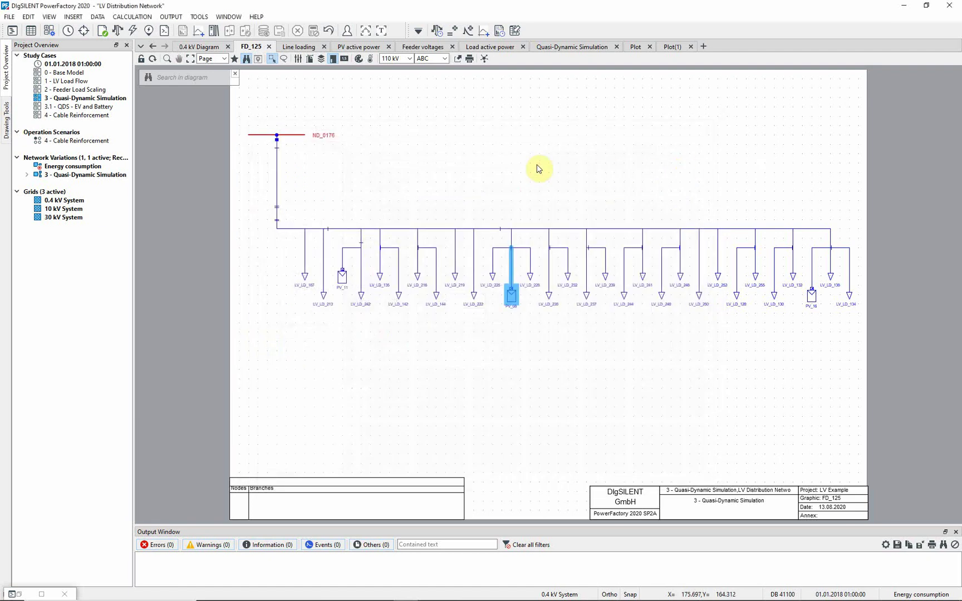
{"action": "left_click", "coordinate": [204, 46]}
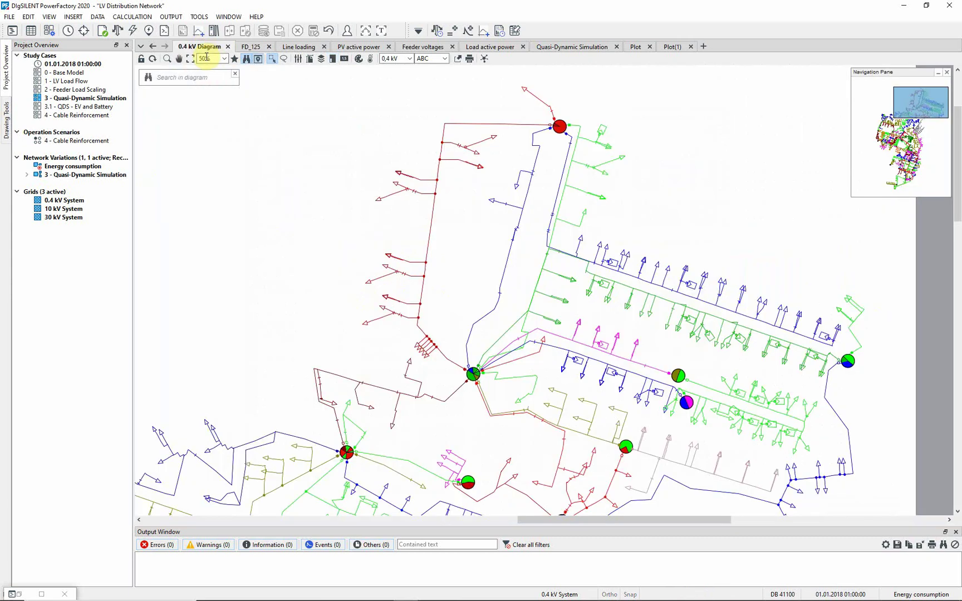
Fit the whole network in view and run the 28.04.2014–05.05.2014 quasi-dynamic simulation at 1-hour steps.
{"action": "left_click", "coordinate": [191, 59]}
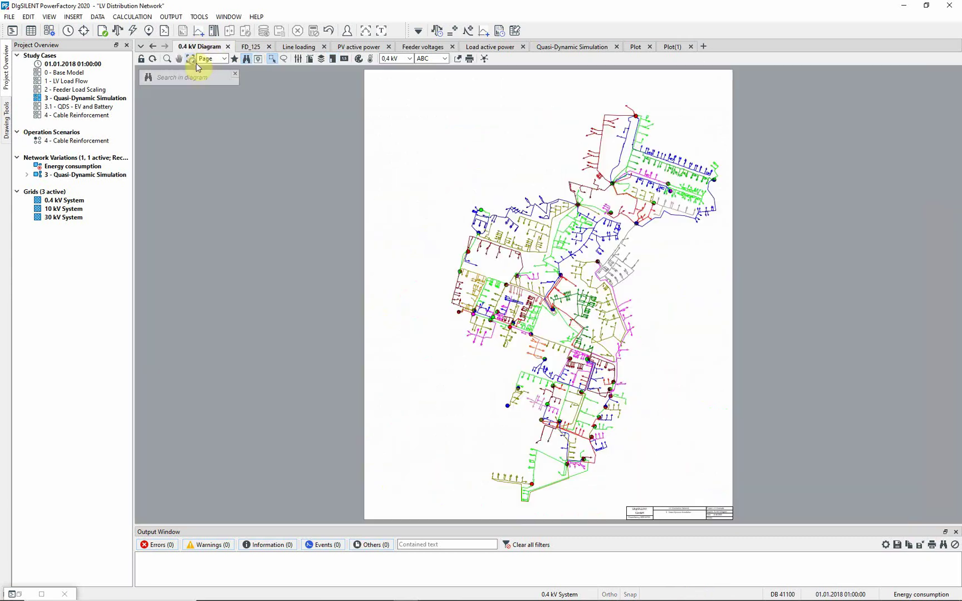
{"action": "left_click", "coordinate": [438, 32]}
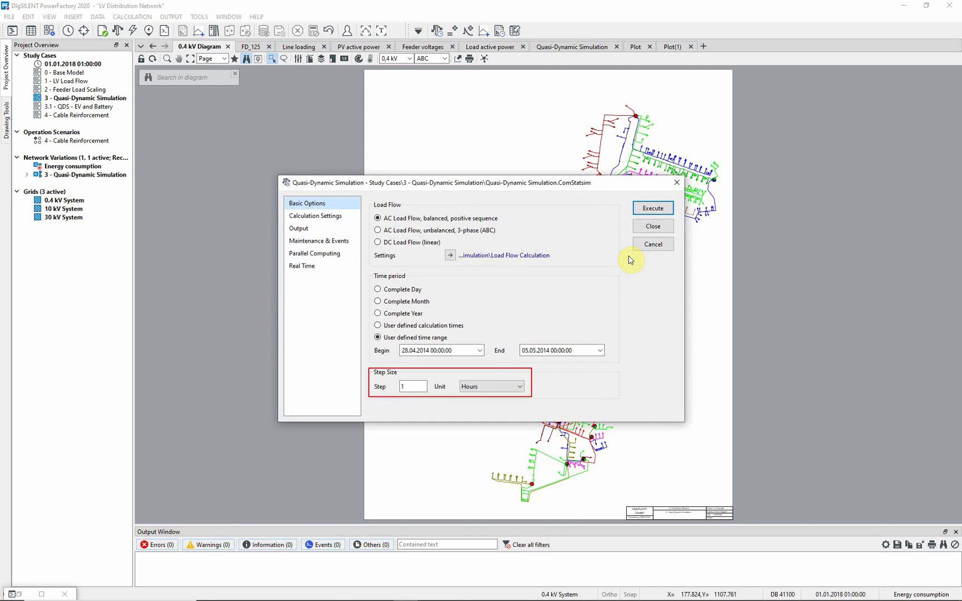
{"action": "left_click", "coordinate": [662, 210]}
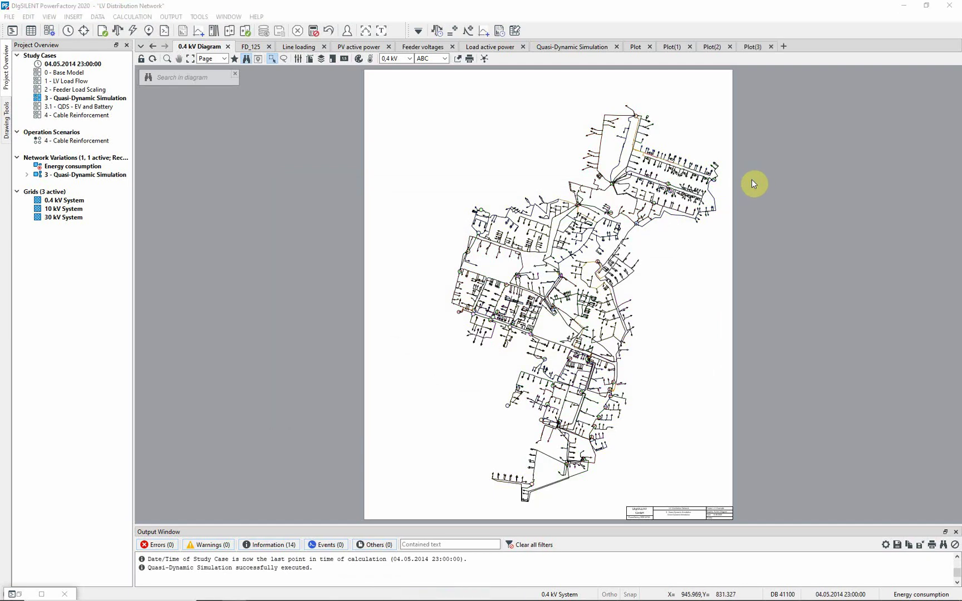
Apply a high-resolution loading heatmap on a green background to the 0.4 kV Diagram.
{"action": "left_click", "coordinate": [371, 59]}
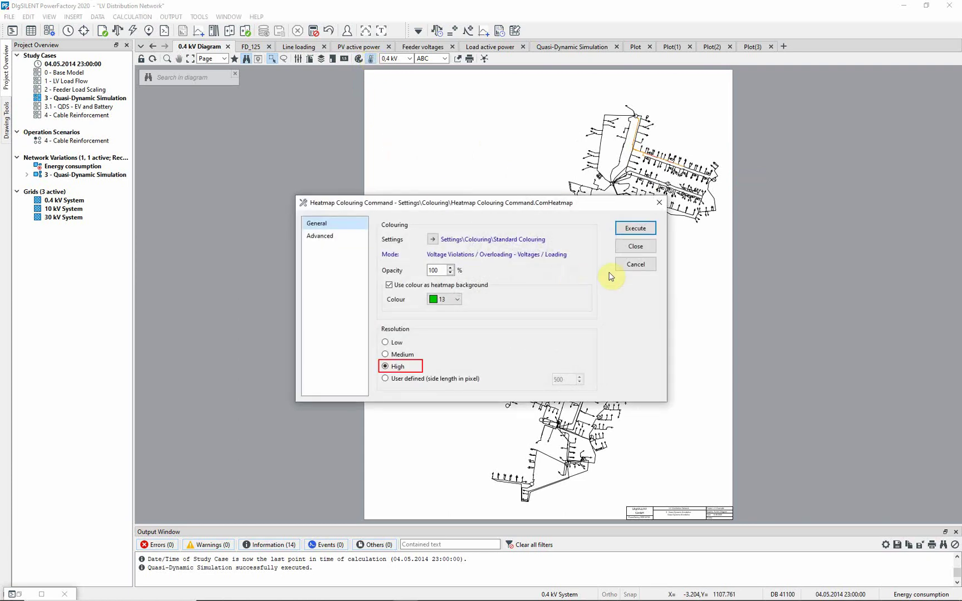
{"action": "left_click", "coordinate": [635, 229]}
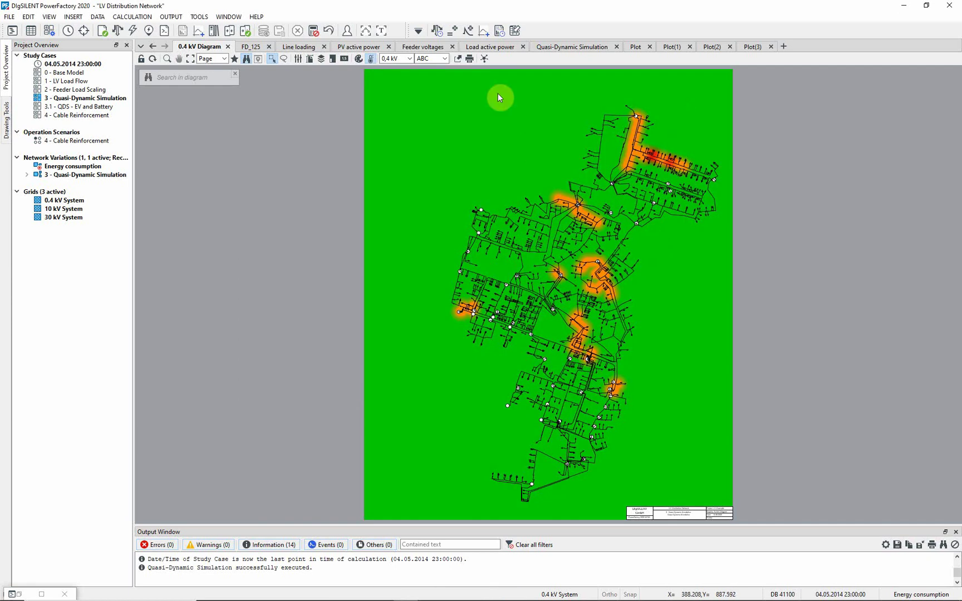
{"action": "left_click", "coordinate": [501, 34]}
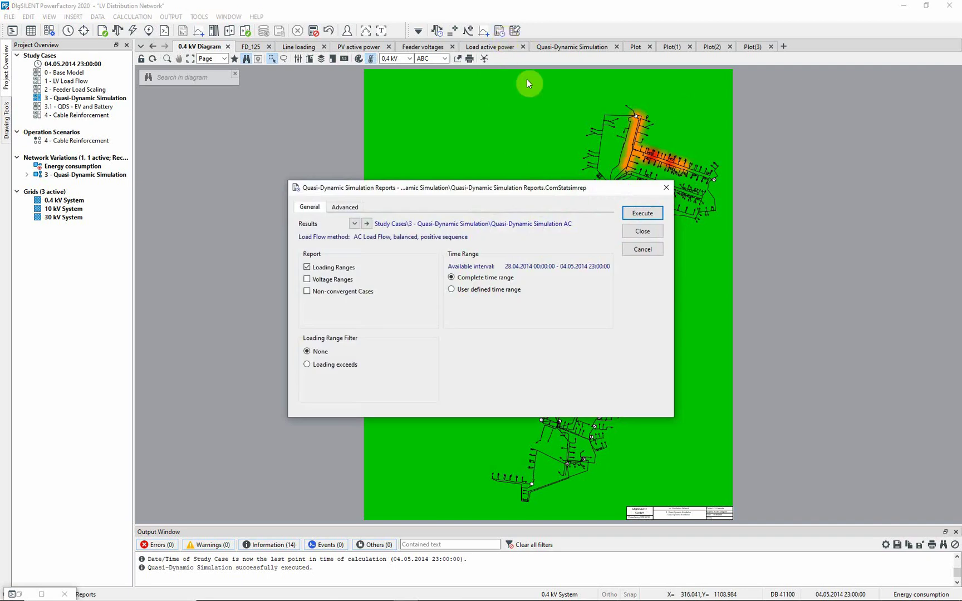
Generate the Loading Ranges report (1813 lines) and mark peak line LN_0234 (106.878 %) in FD_125.
{"action": "left_click", "coordinate": [629, 216]}
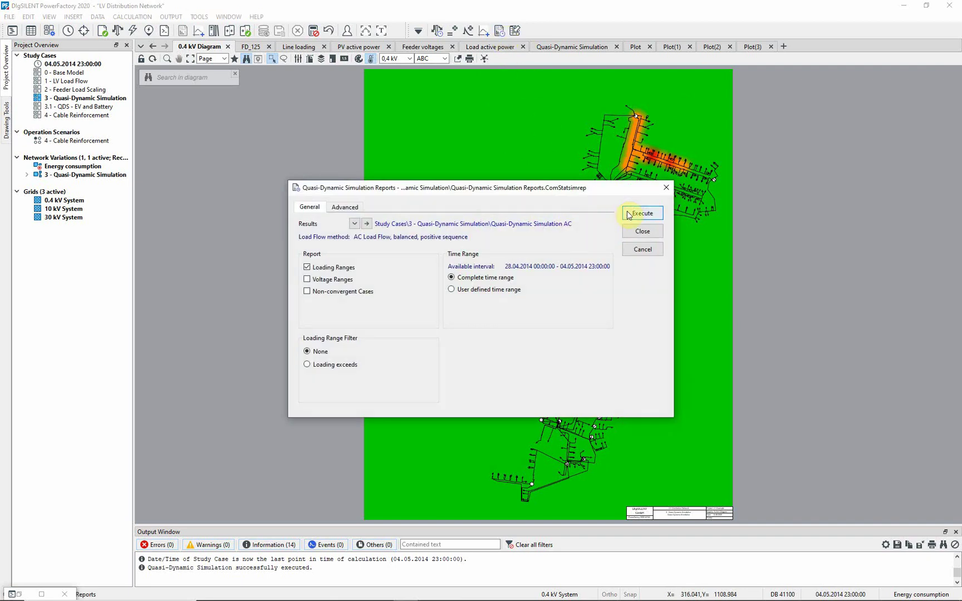
{"action": "left_click", "coordinate": [628, 214]}
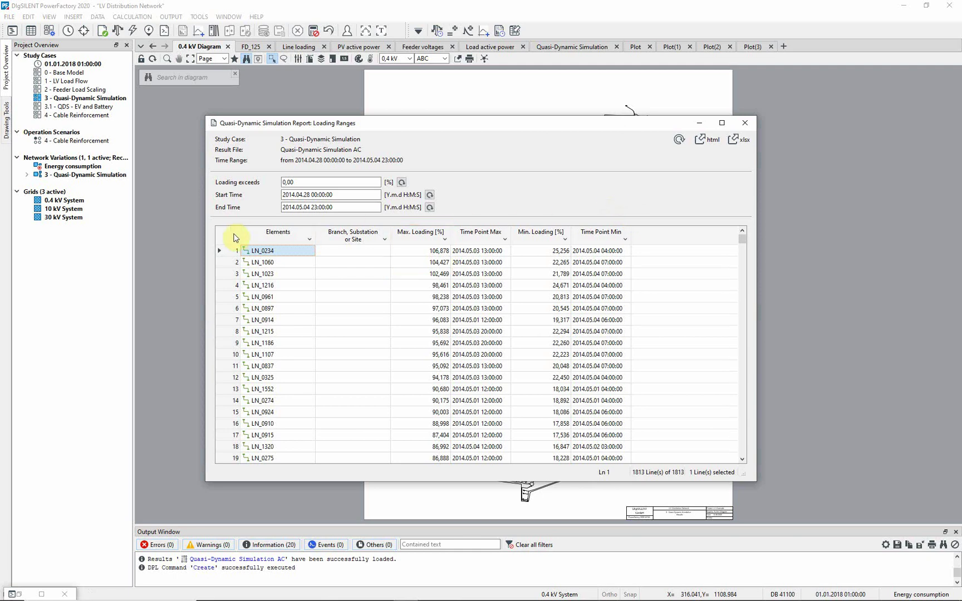
{"action": "left_click", "coordinate": [230, 252]}
{"action": "right_click", "coordinate": [230, 255]}
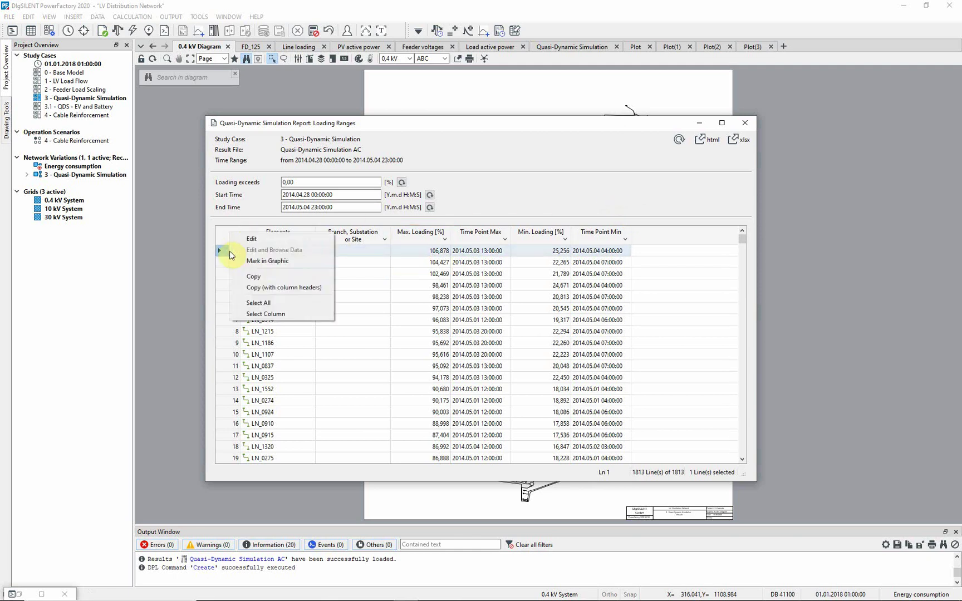
{"action": "left_click", "coordinate": [257, 264]}
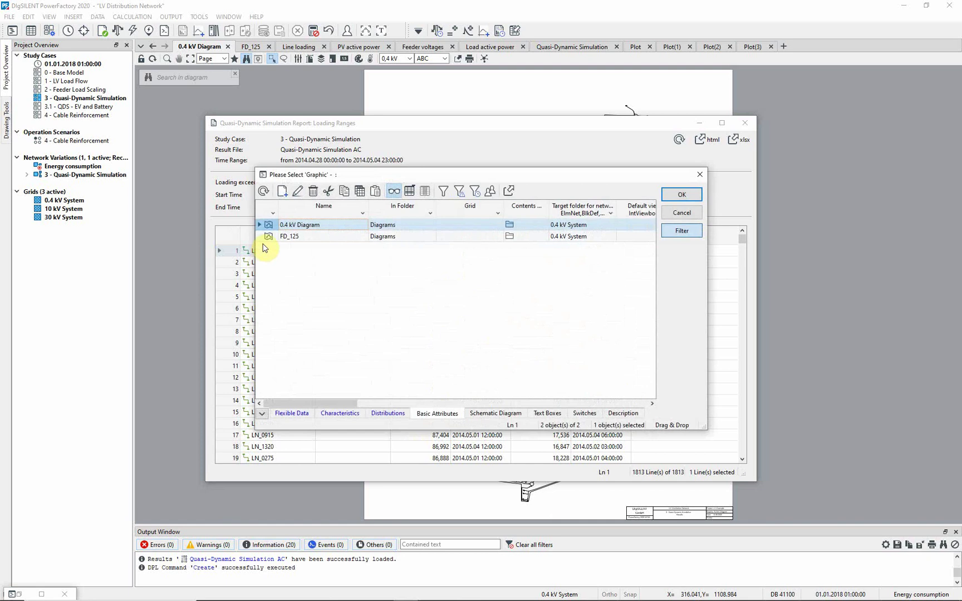
{"action": "left_click", "coordinate": [268, 236]}
{"action": "left_click", "coordinate": [699, 195]}
{"action": "left_click", "coordinate": [699, 122]}
{"action": "left_click", "coordinate": [191, 60]}
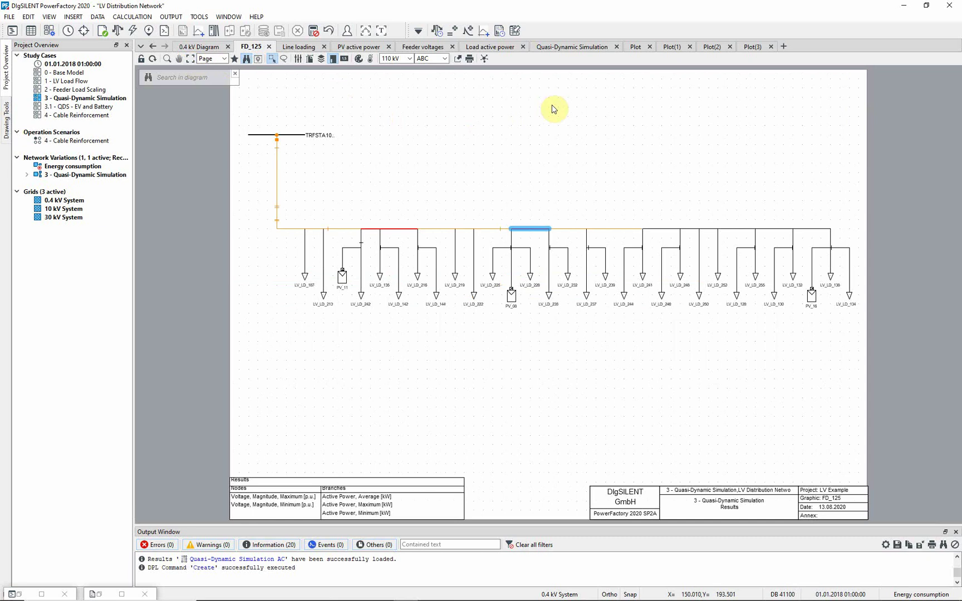
Plot the loading of line LN_0234 over the simulation period.
{"action": "right_click", "coordinate": [531, 228]}
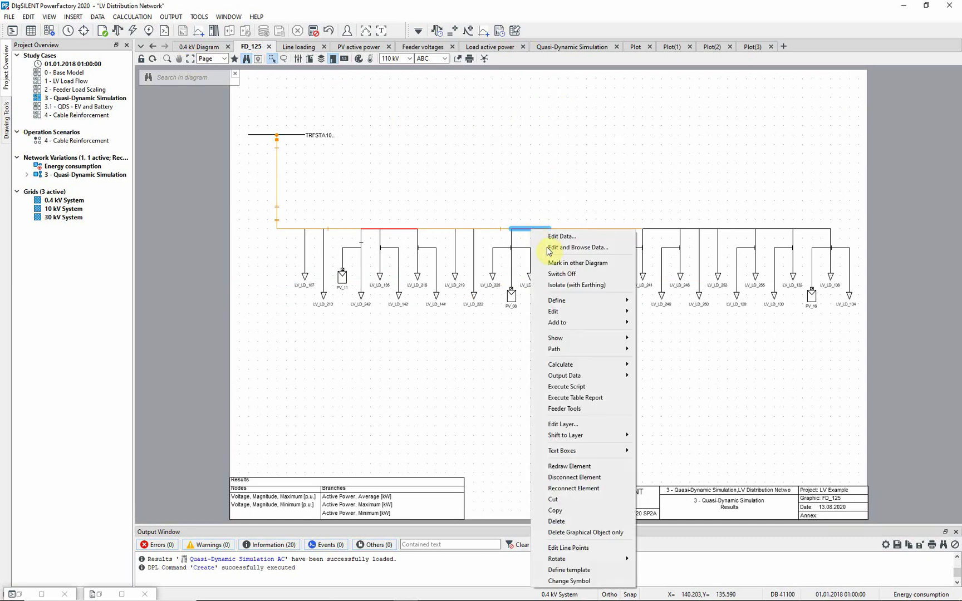
{"action": "mouse_move", "coordinate": [622, 341]}
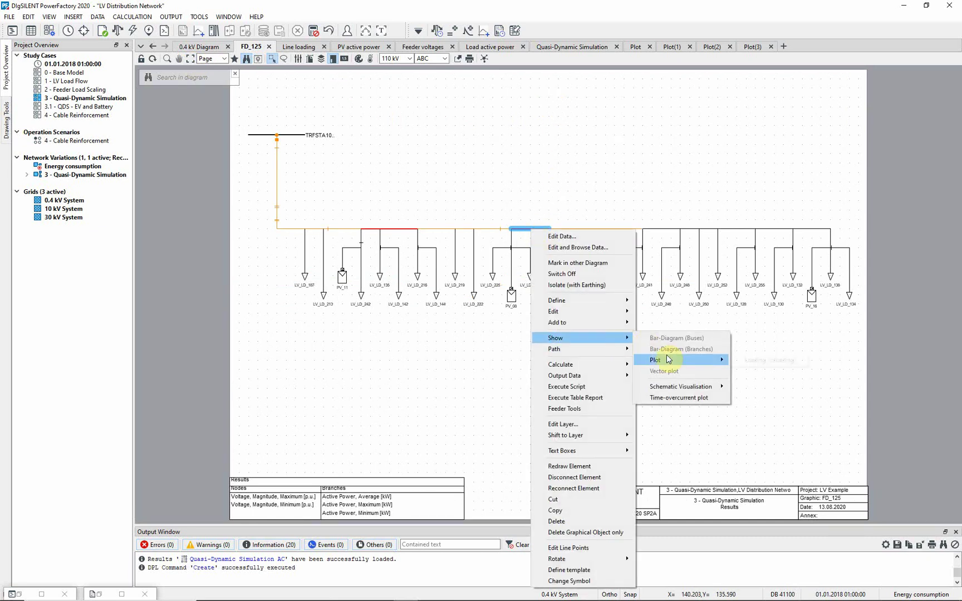
{"action": "mouse_move", "coordinate": [702, 360]}
{"action": "left_click", "coordinate": [758, 361]}
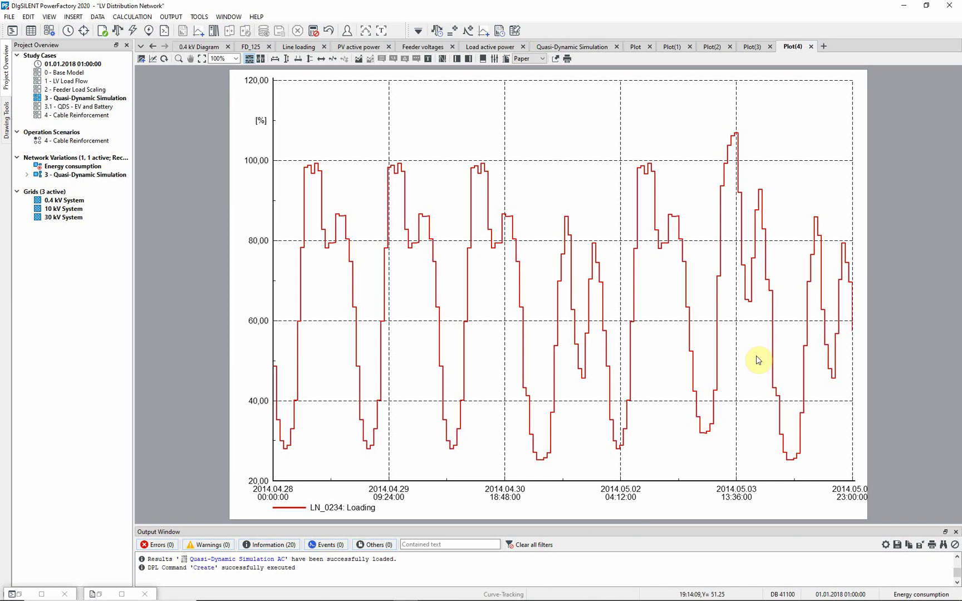
Add a constant 100 % y-value limit line to the loading plot.
{"action": "right_click", "coordinate": [758, 360]}
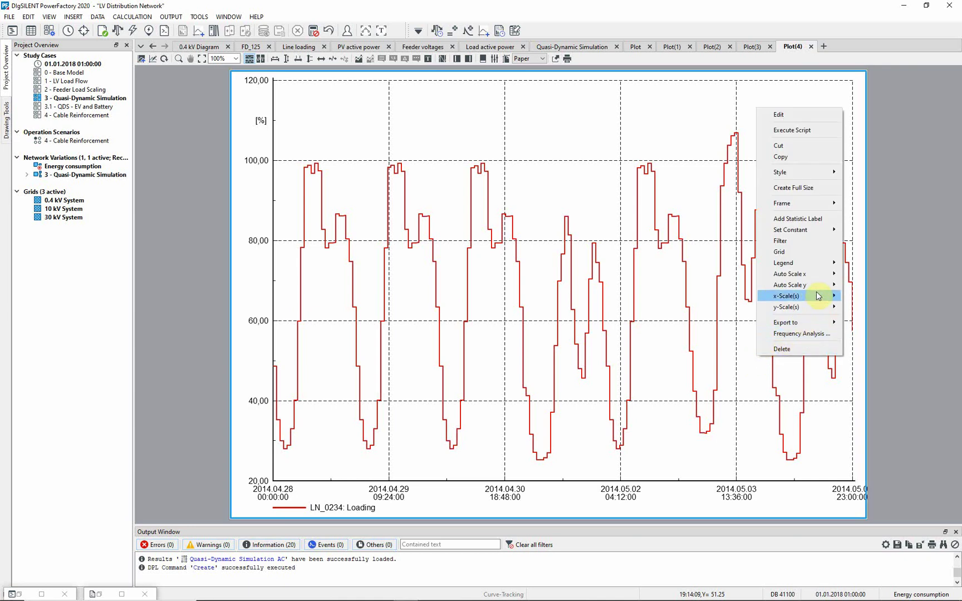
{"action": "mouse_move", "coordinate": [838, 230]}
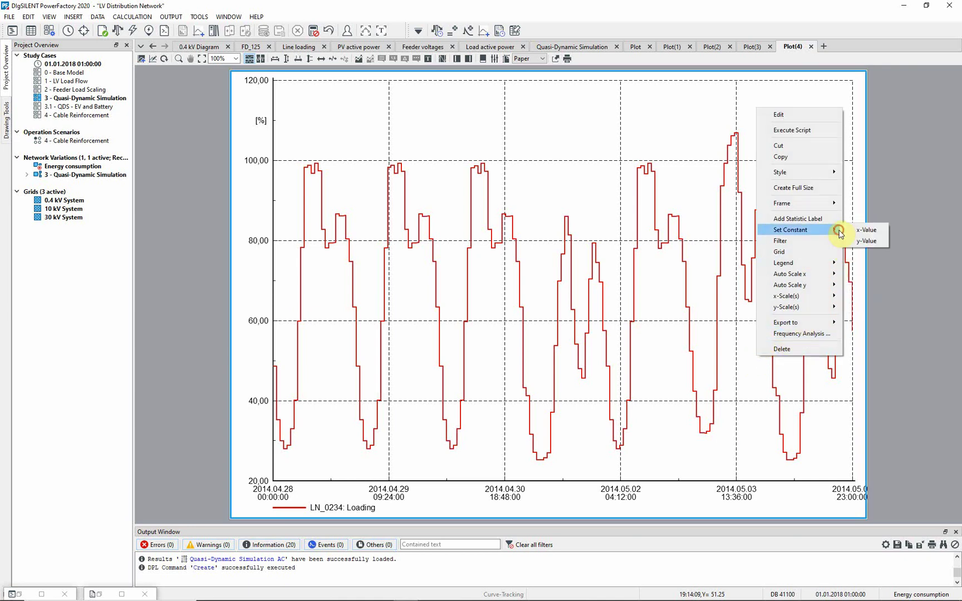
{"action": "left_click", "coordinate": [866, 241]}
{"action": "double_click", "coordinate": [425, 299]}
{"action": "type", "text": "100"}
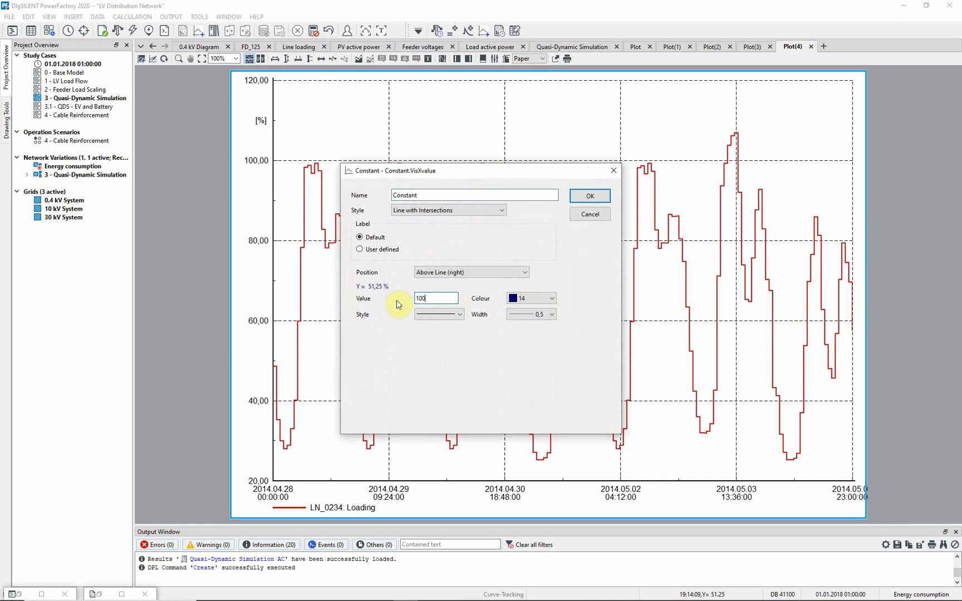
{"action": "left_click", "coordinate": [592, 196]}
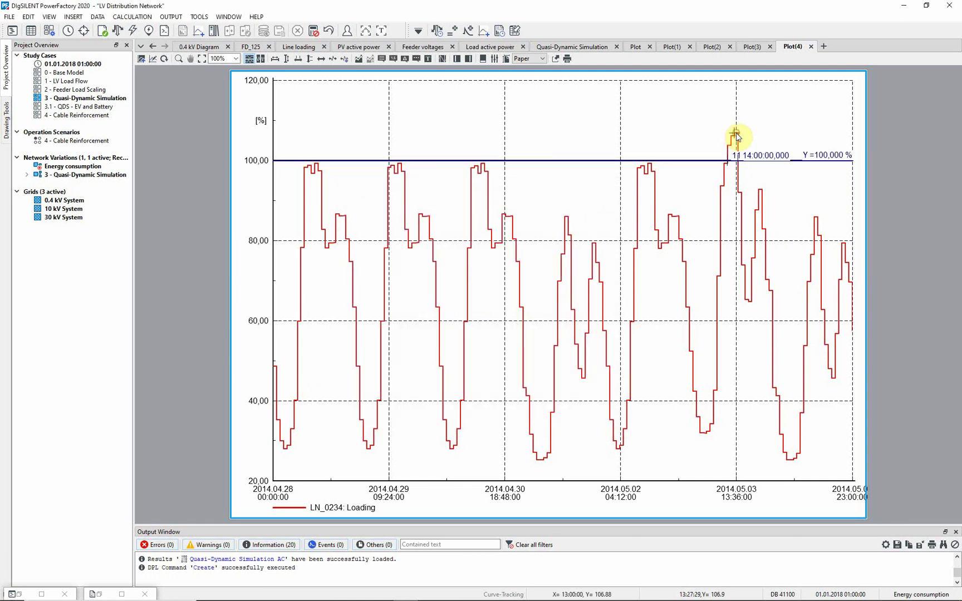
Label the 106.878 % loading peak on the plot.
{"action": "left_click", "coordinate": [394, 59]}
{"action": "left_click", "coordinate": [653, 133]}
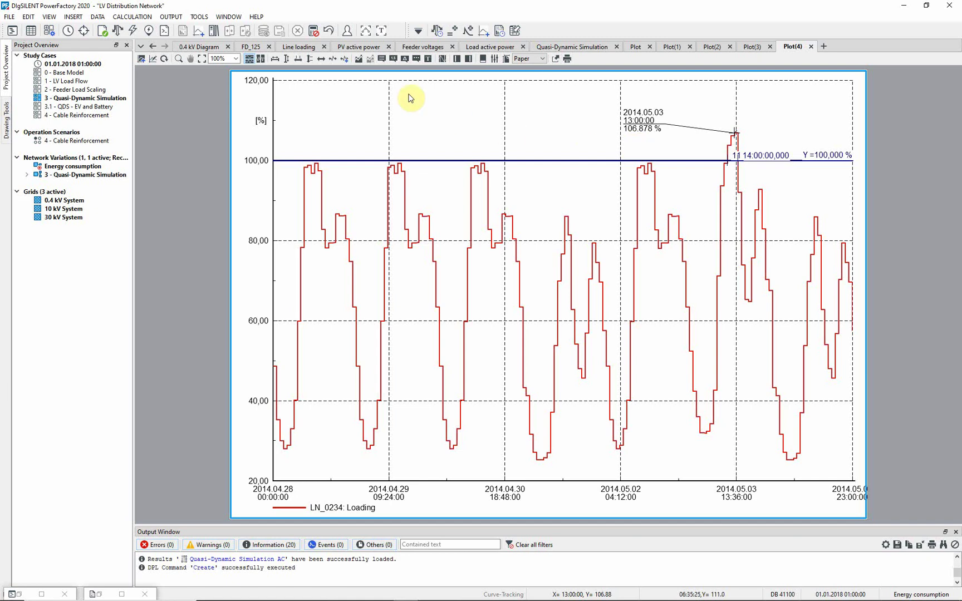
{"action": "left_click", "coordinate": [354, 48]}
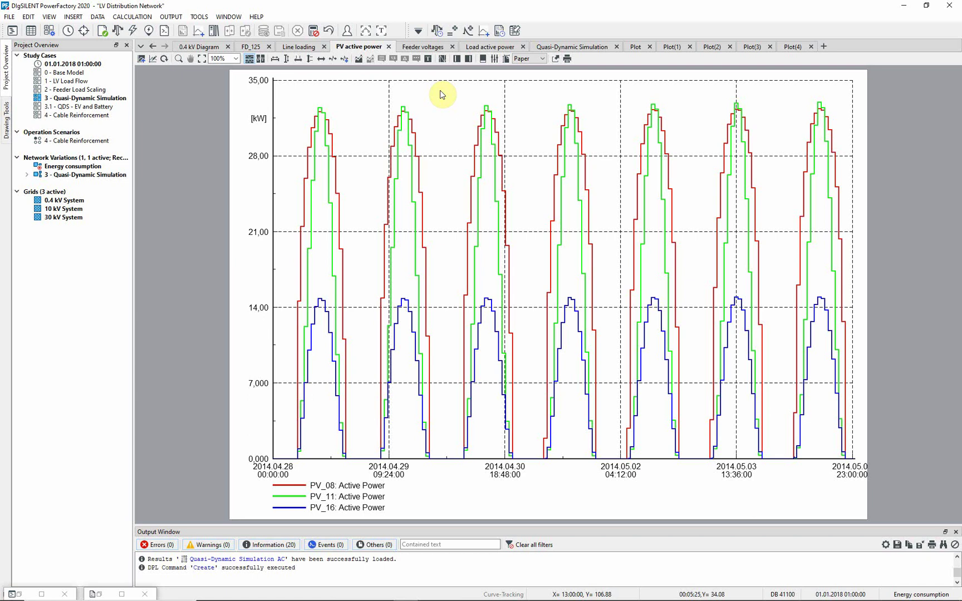
Review the feeder voltages and LV_LD_130/LV_LD_248 load power plots, then return to FD_125.
{"action": "left_click", "coordinate": [440, 47]}
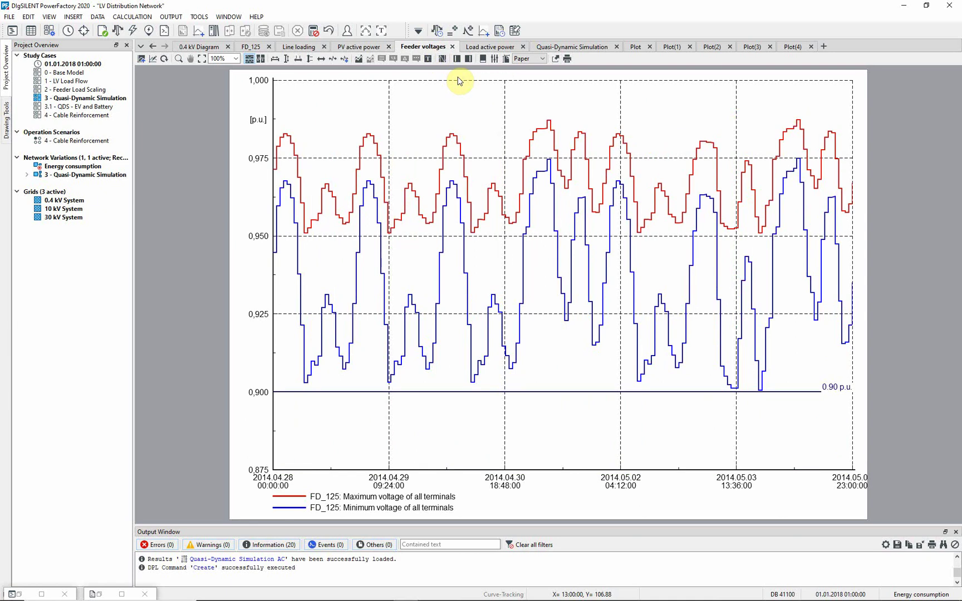
{"action": "left_click", "coordinate": [483, 47]}
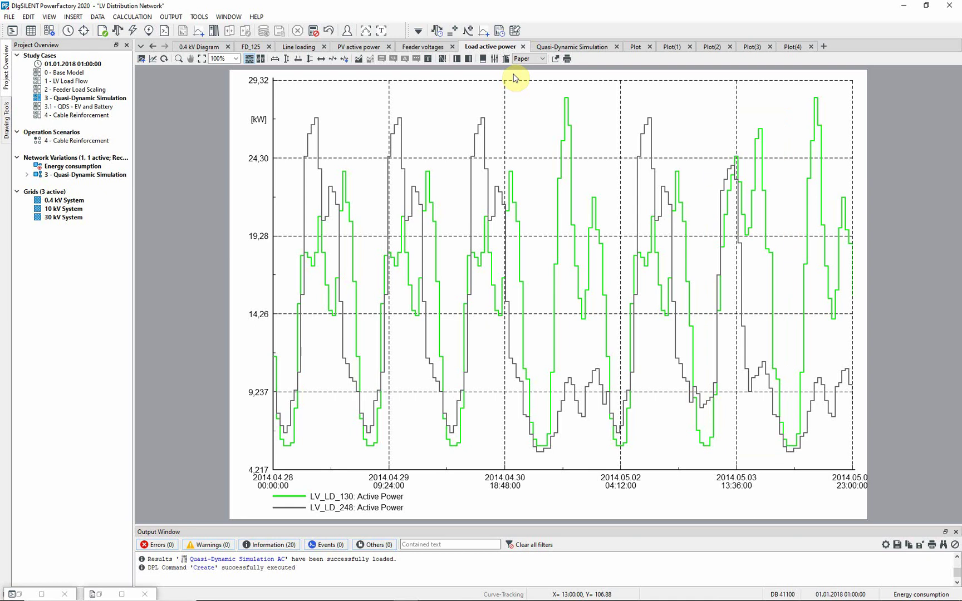
{"action": "left_click", "coordinate": [252, 47]}
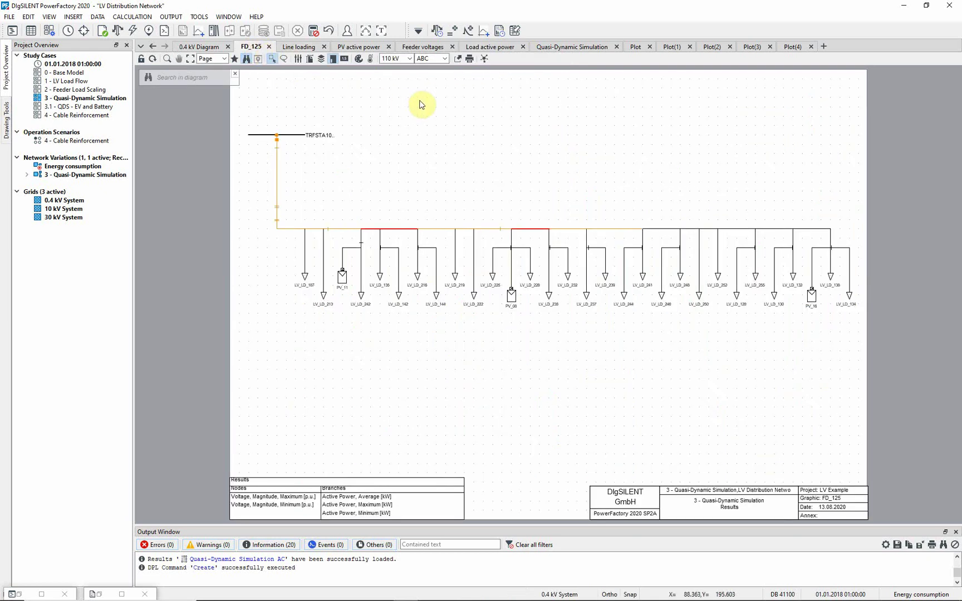
{"action": "left_click", "coordinate": [32, 31]}
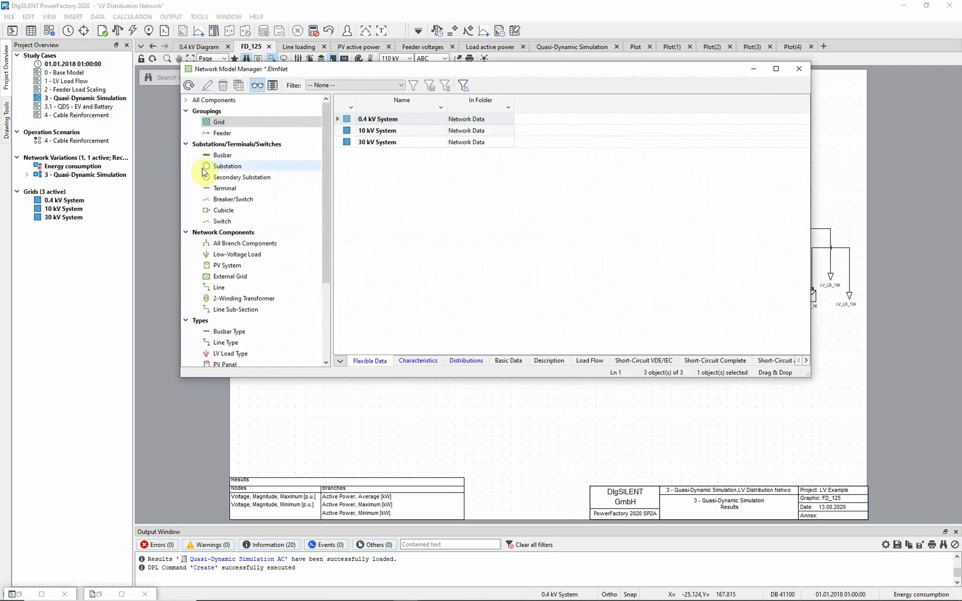
{"action": "left_click", "coordinate": [239, 255]}
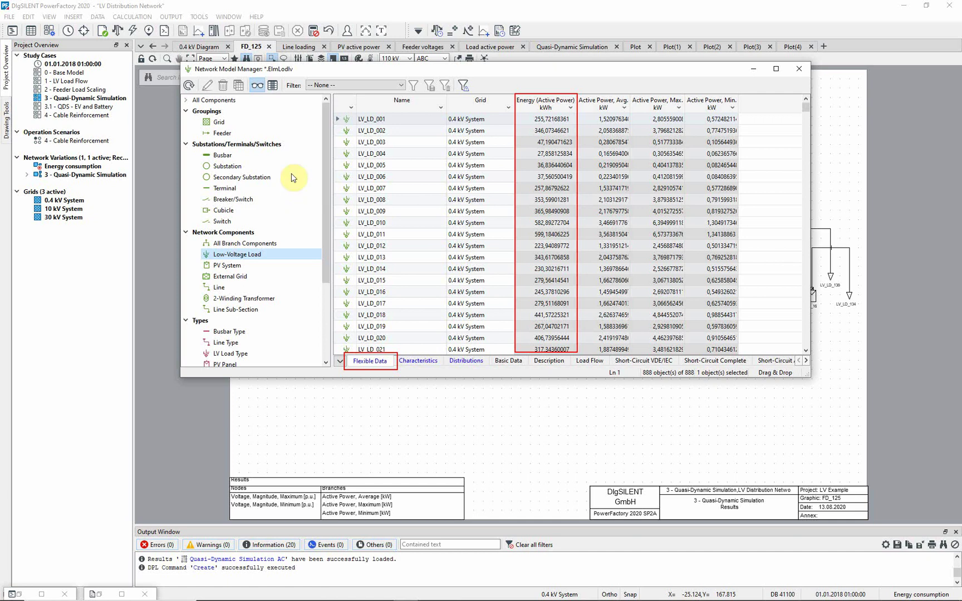
{"action": "left_click", "coordinate": [272, 86]}
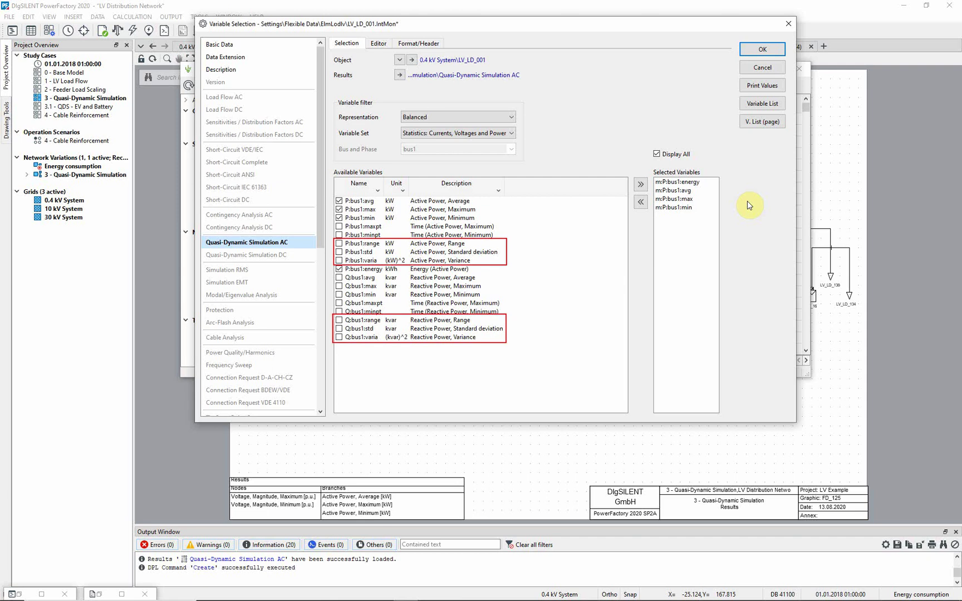
{"action": "left_click", "coordinate": [760, 51]}
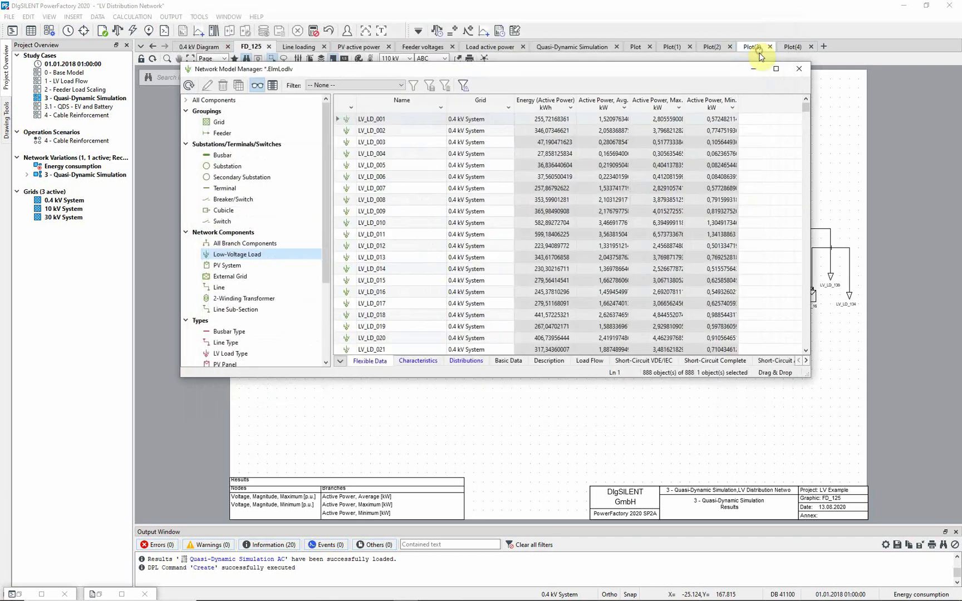
{"action": "left_click", "coordinate": [799, 68]}
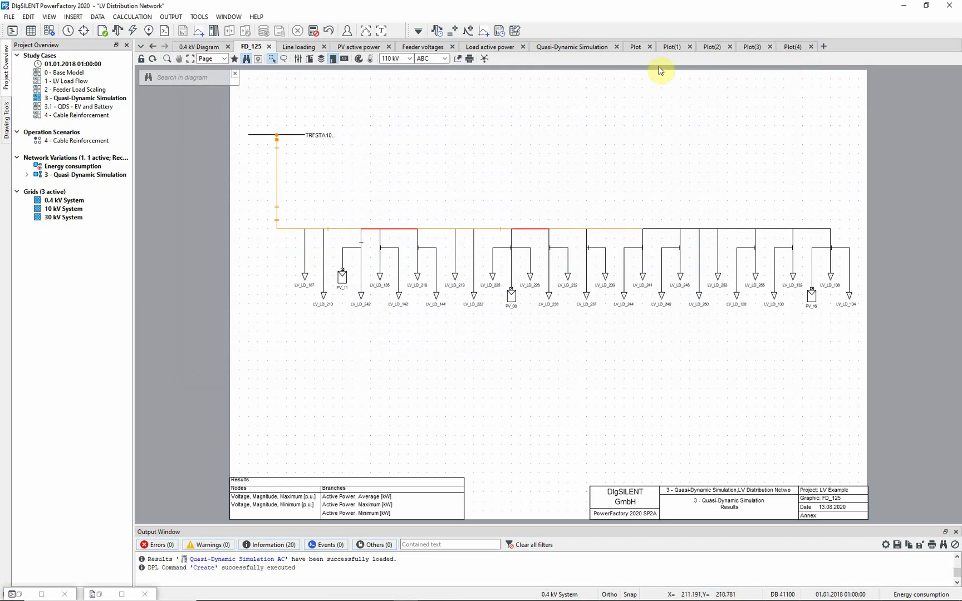
Check the AC balanced feeder result variables, then list all 252 feeders in the Network Model Manager.
{"action": "left_click", "coordinate": [455, 32]}
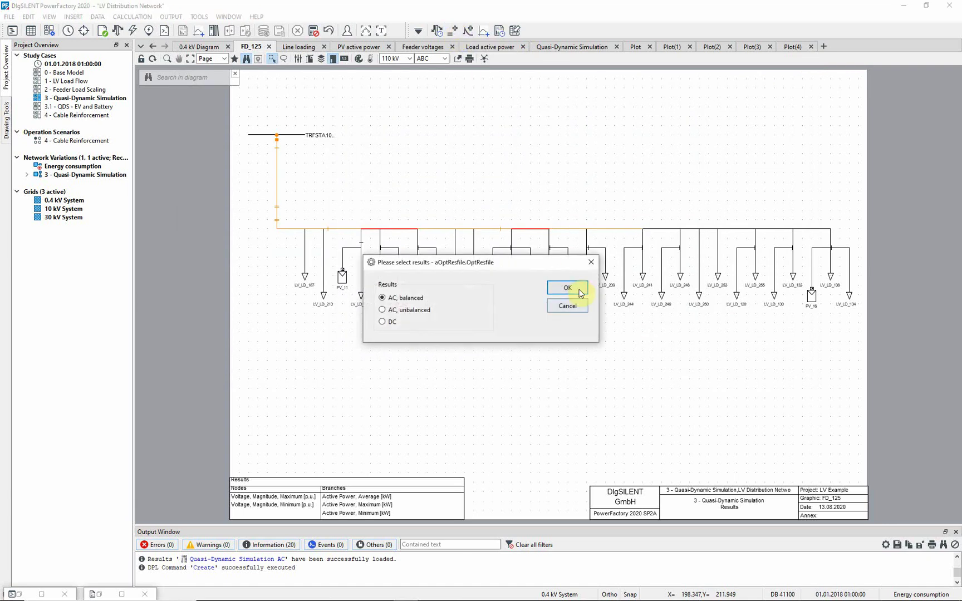
{"action": "left_click", "coordinate": [580, 294]}
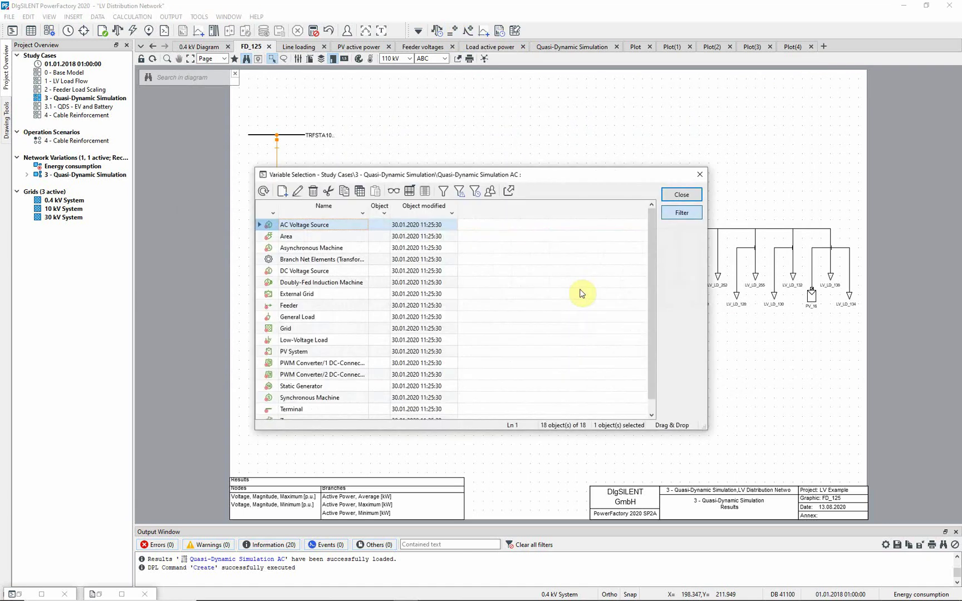
{"action": "double_click", "coordinate": [273, 306]}
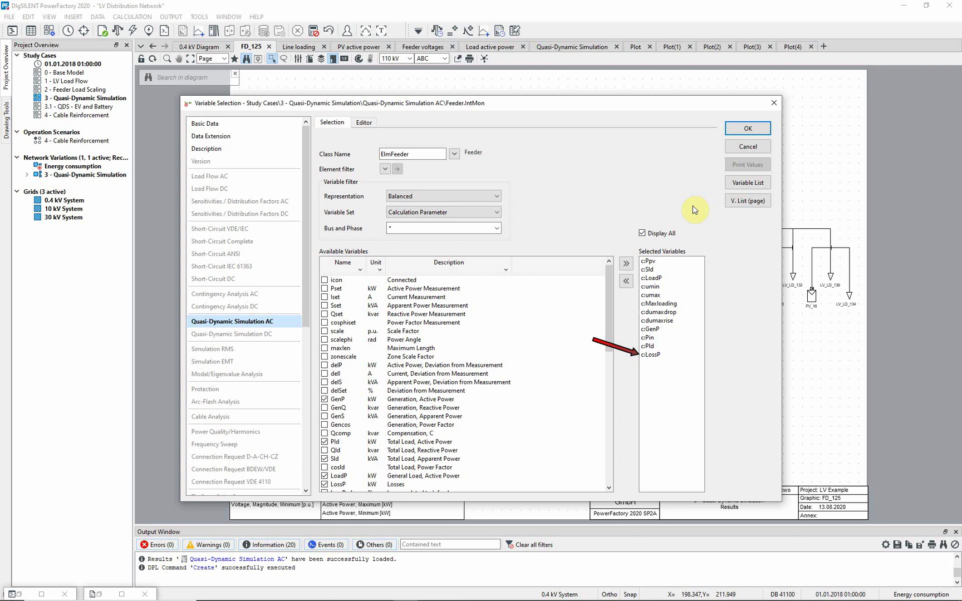
{"action": "left_click", "coordinate": [743, 146]}
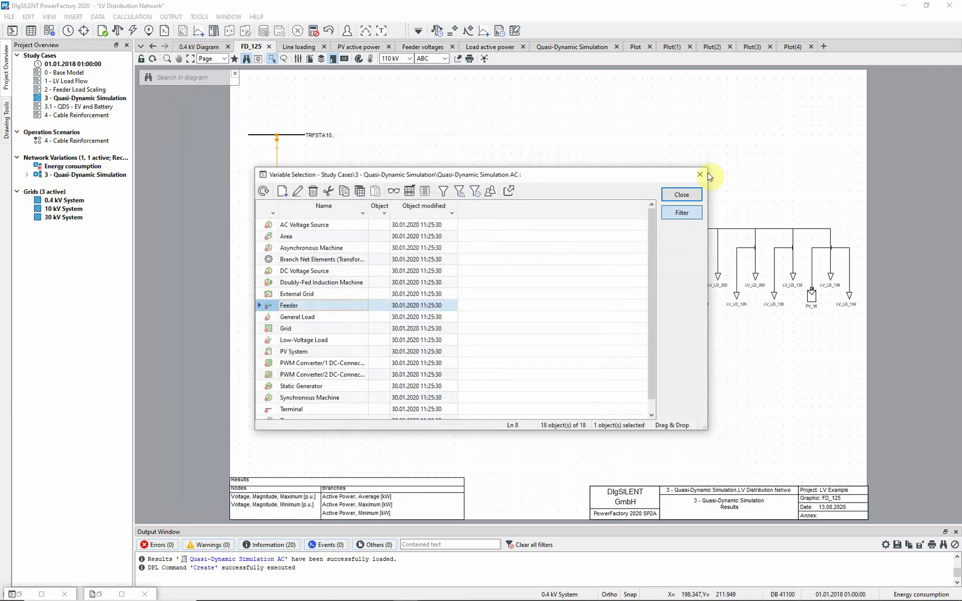
{"action": "left_click", "coordinate": [680, 195]}
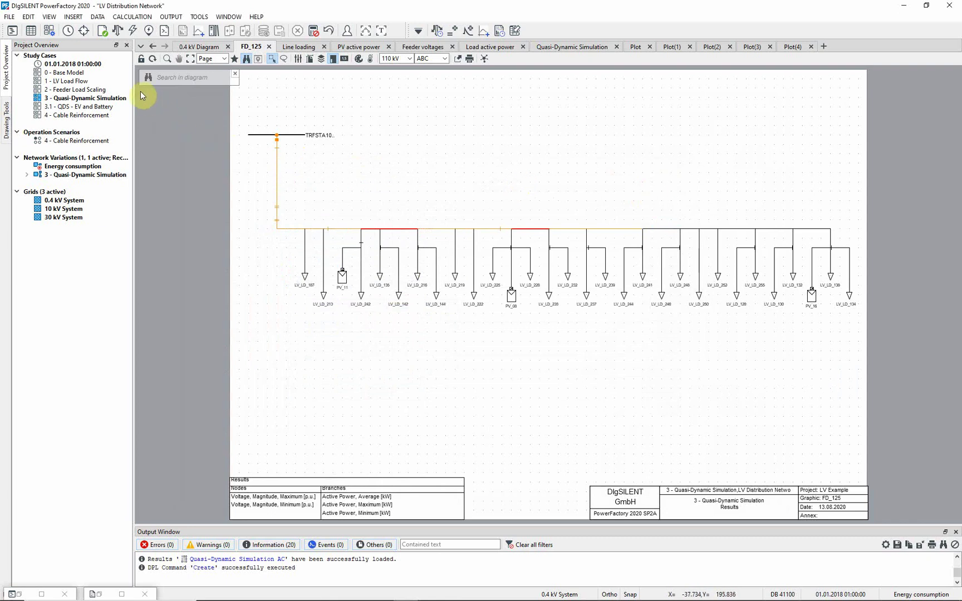
{"action": "left_click", "coordinate": [33, 30]}
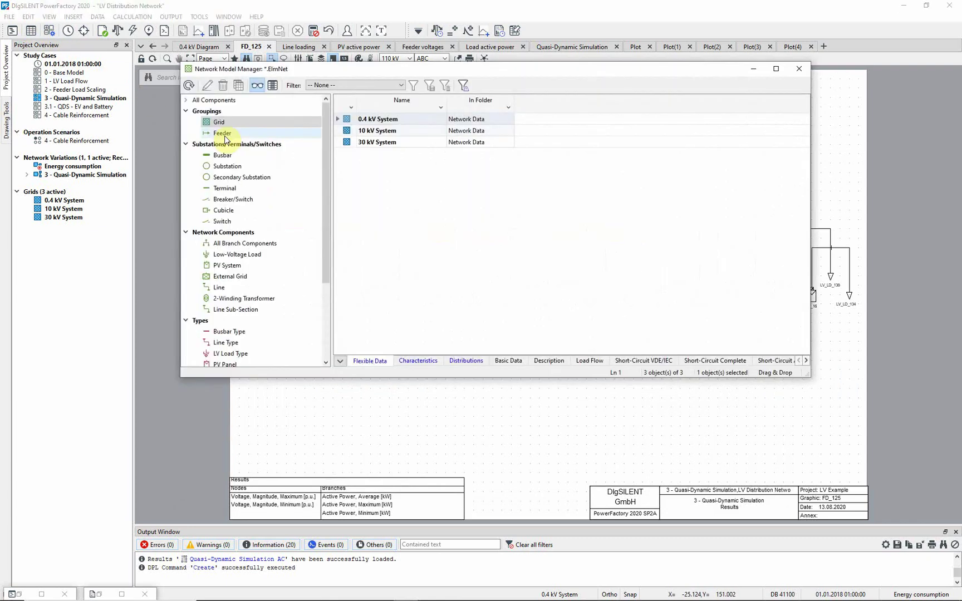
{"action": "left_click", "coordinate": [223, 135]}
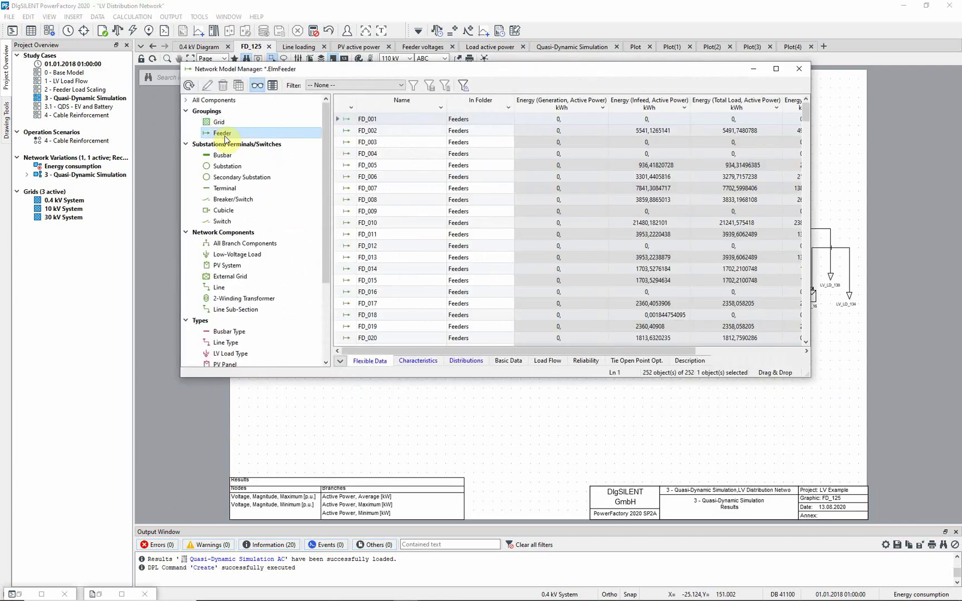